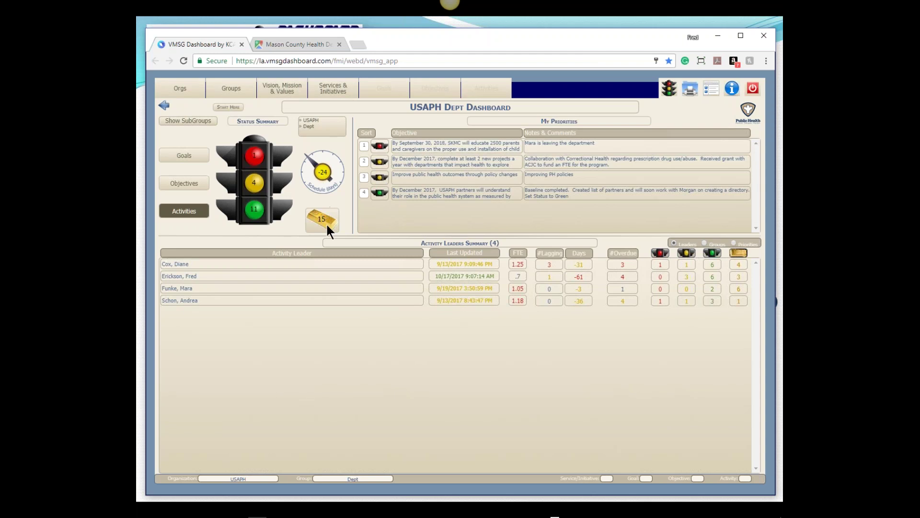
- Select the Community Health Division group and drill down through its Safe Kids USA service and child passenger safety goal to the objectives
{"action": "left_click", "coordinate": [233, 87]}
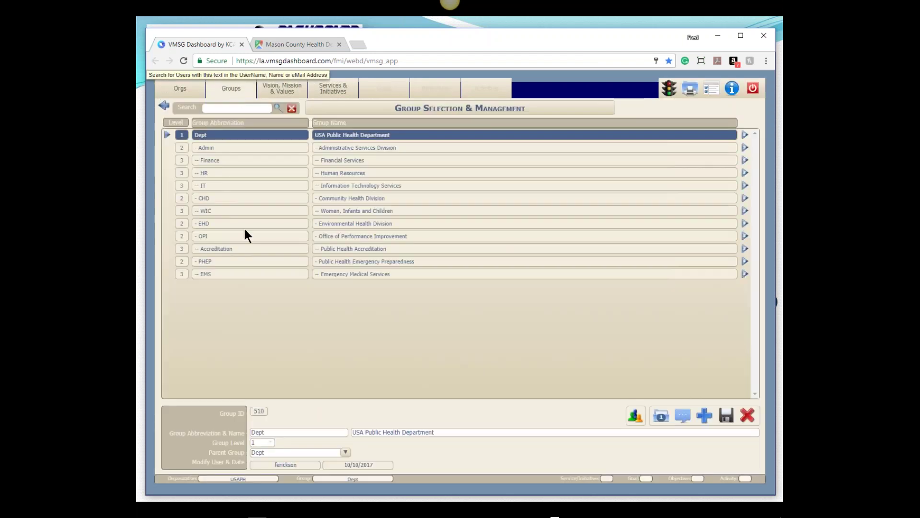
{"action": "left_click", "coordinate": [213, 201]}
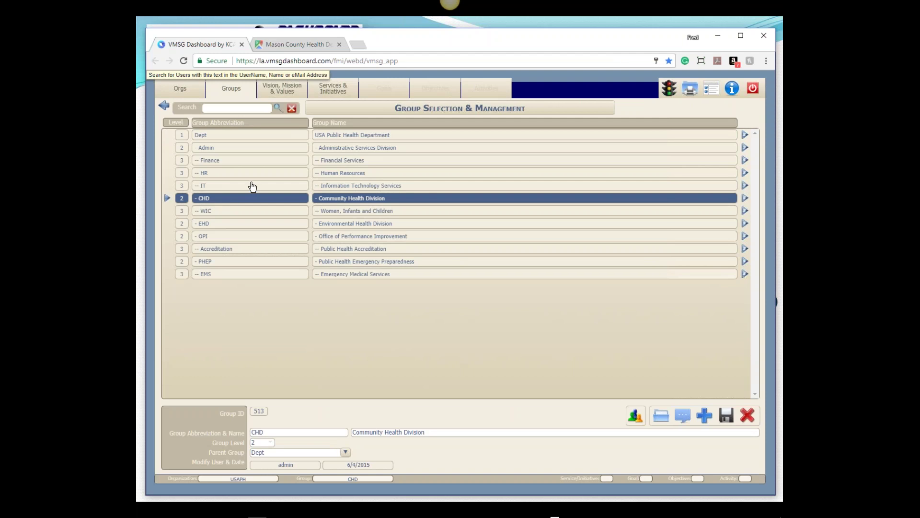
{"action": "left_click", "coordinate": [329, 90]}
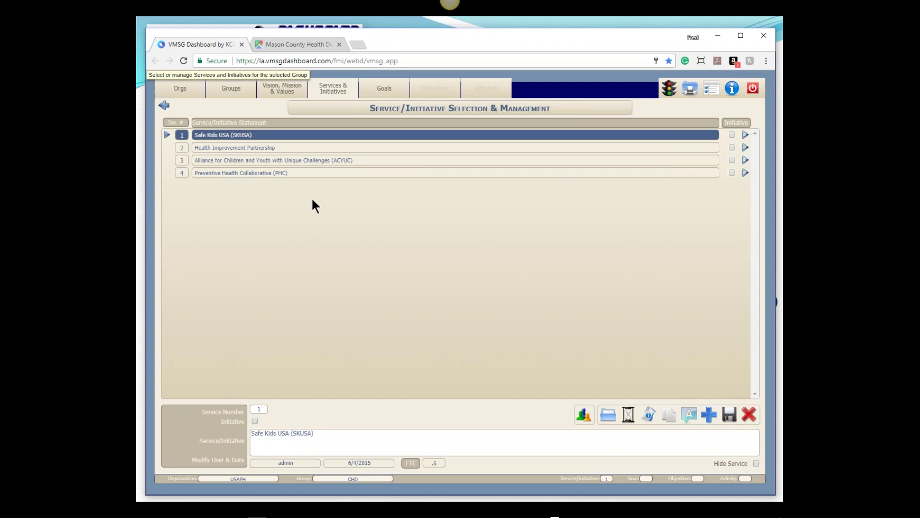
{"action": "left_click", "coordinate": [382, 95]}
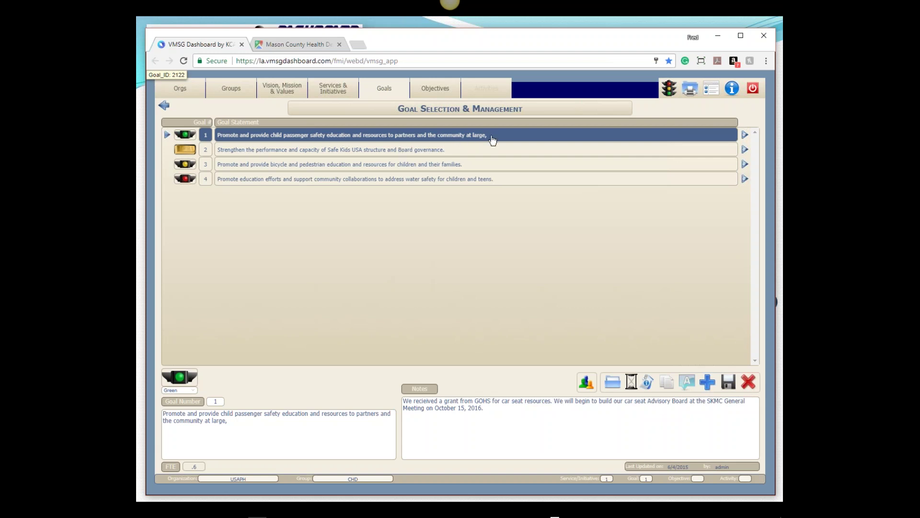
{"action": "left_click", "coordinate": [439, 89]}
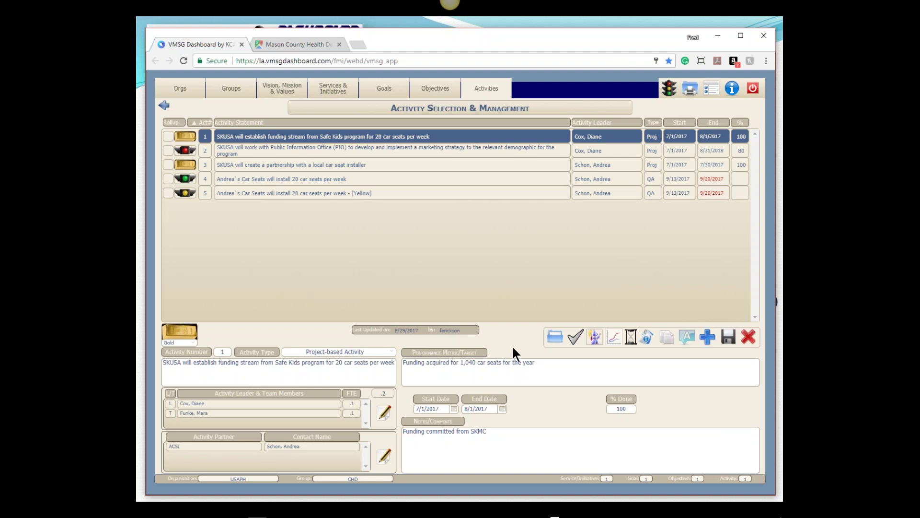
- Review the activity type options and the completion percentage field of the funding stream activity
{"action": "left_click", "coordinate": [391, 352]}
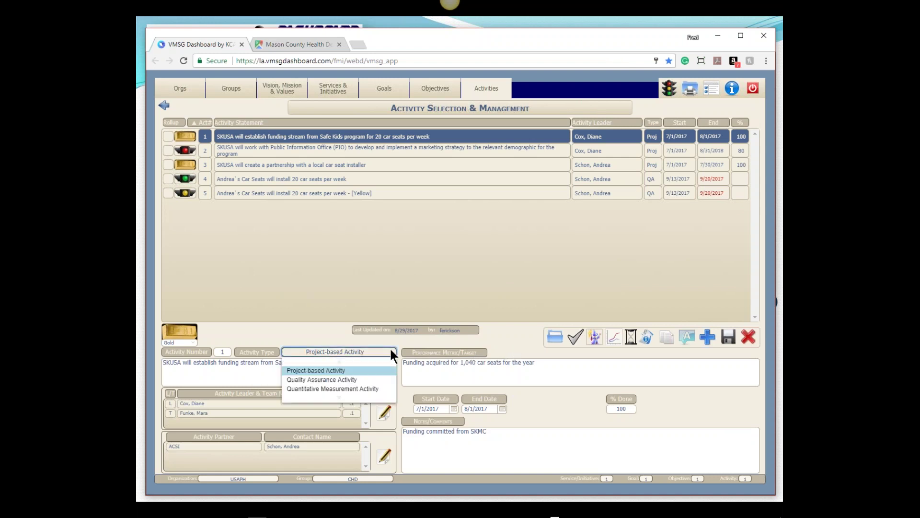
{"action": "left_click", "coordinate": [323, 330]}
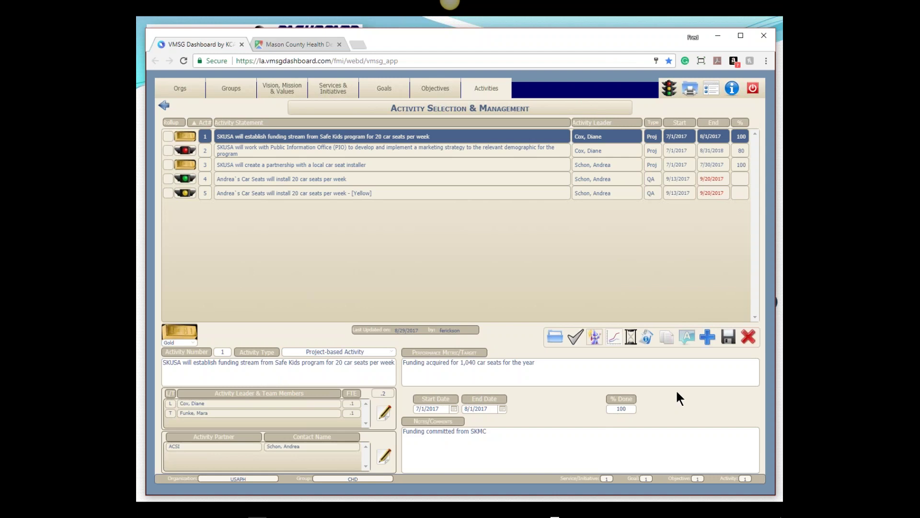
{"action": "left_click", "coordinate": [625, 408]}
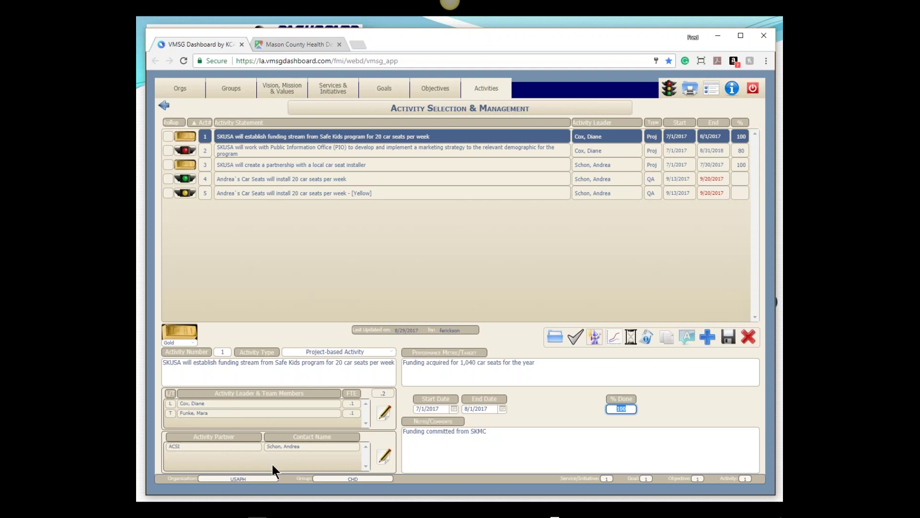
- Try adding two more team members to the funding stream activity, with the group filter cleared
{"action": "left_click", "coordinate": [383, 417]}
{"action": "left_click", "coordinate": [284, 122]}
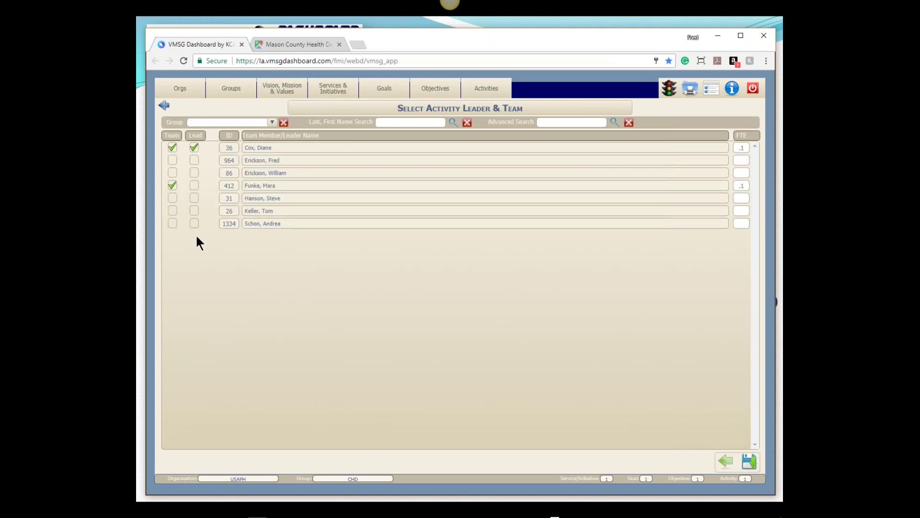
{"action": "left_click", "coordinate": [173, 162]}
{"action": "left_click", "coordinate": [175, 173]}
{"action": "left_click", "coordinate": [173, 173]}
{"action": "left_click", "coordinate": [173, 161]}
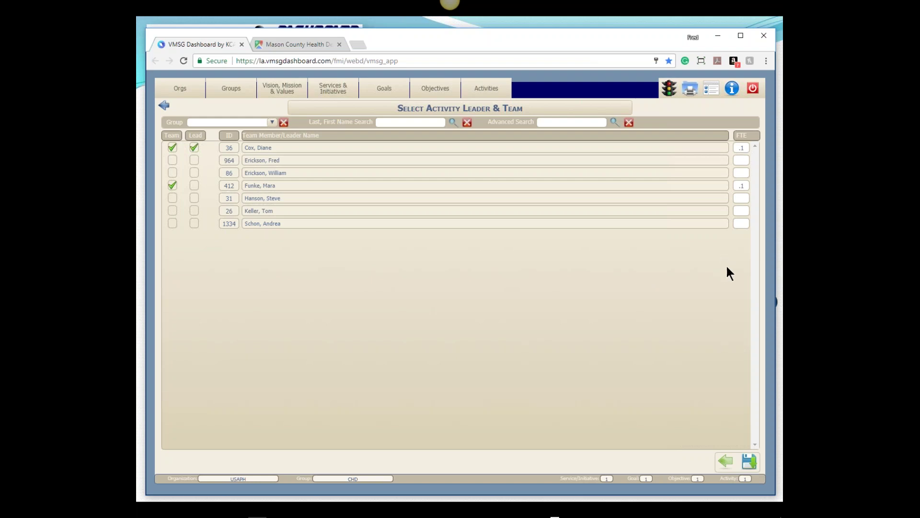
{"action": "left_click", "coordinate": [723, 461]}
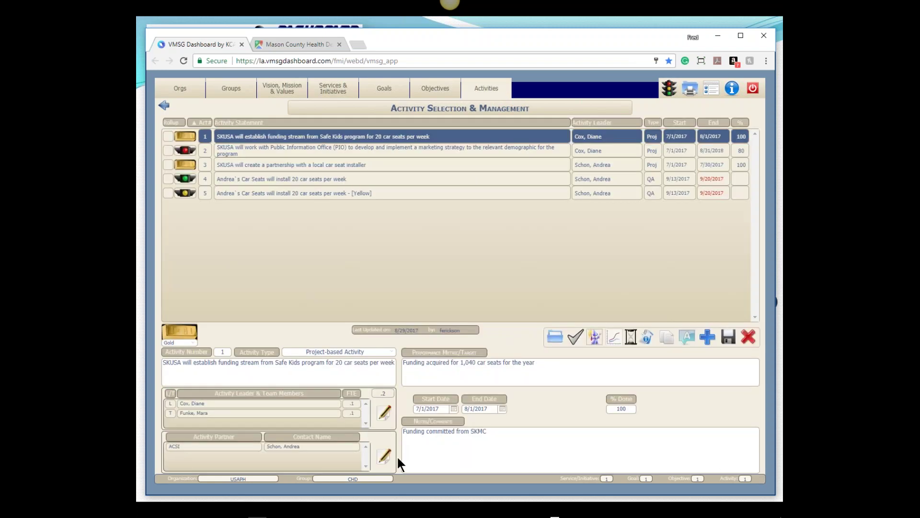
- Review the contacts of the partner Andreas Car Seat Installation for the funding stream activity, and return to the activity list
{"action": "left_click", "coordinate": [385, 458]}
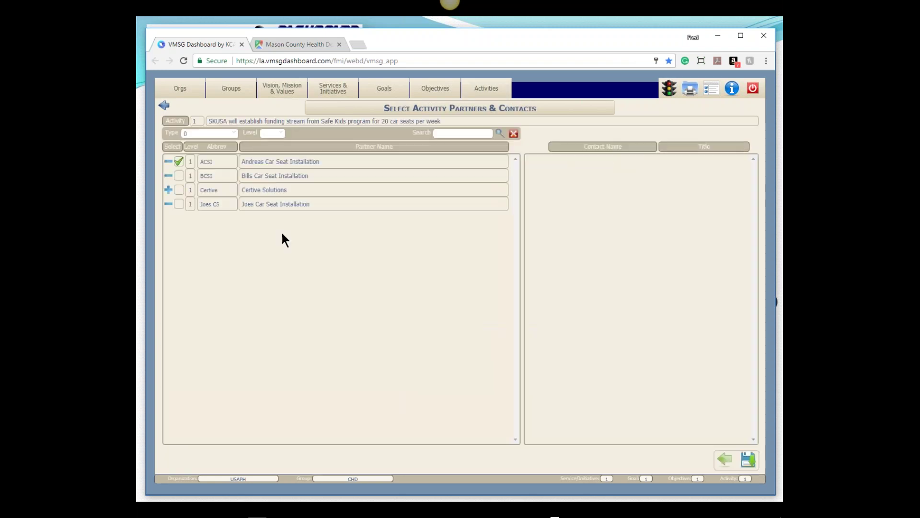
{"action": "left_click", "coordinate": [282, 163]}
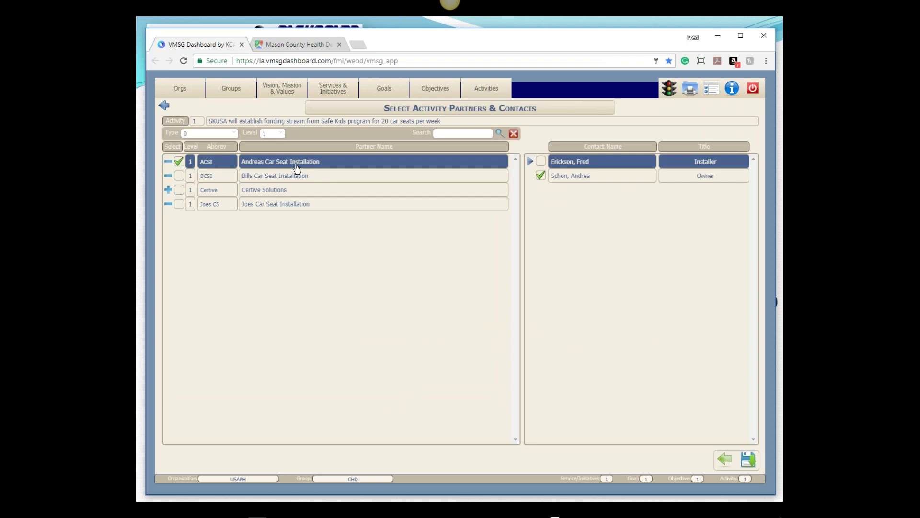
{"action": "left_click", "coordinate": [564, 184]}
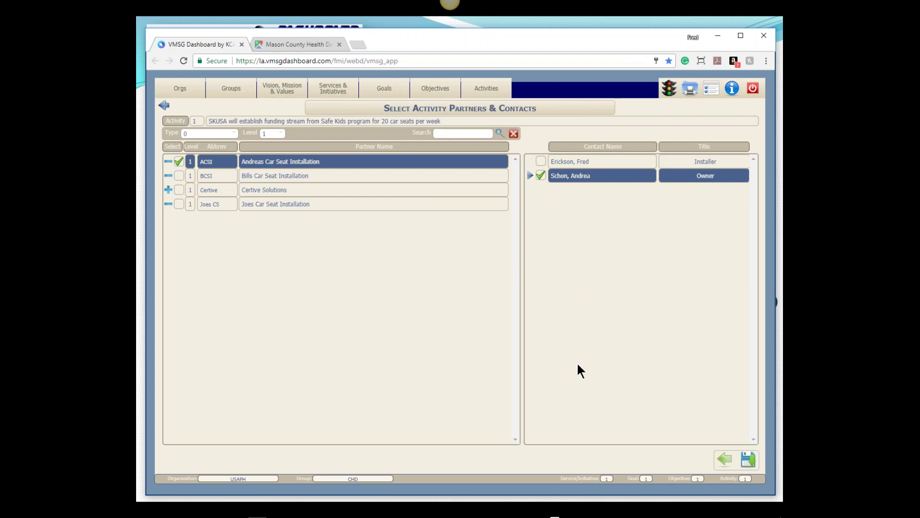
{"action": "left_click", "coordinate": [713, 458]}
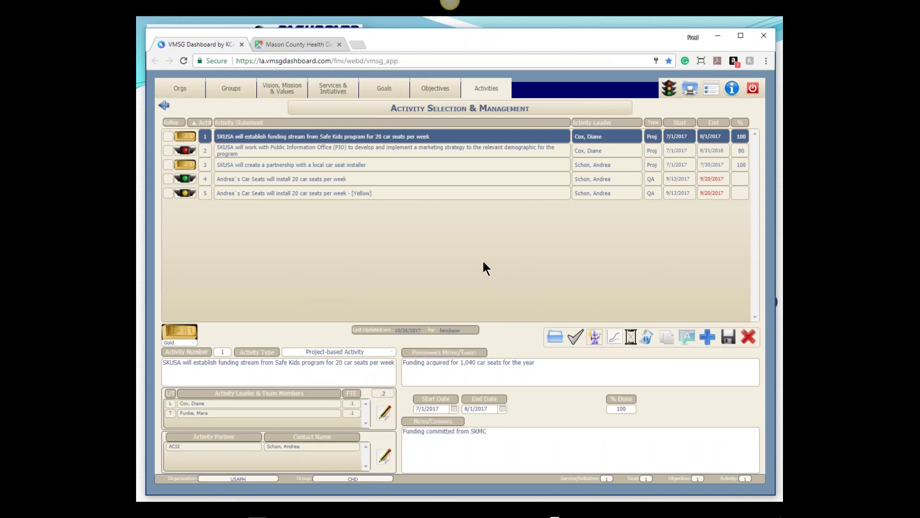
- Switch to the slide show and reveal the example text for each level of the Operational Planning pyramid
{"action": "key", "text": "alt+Tab"}
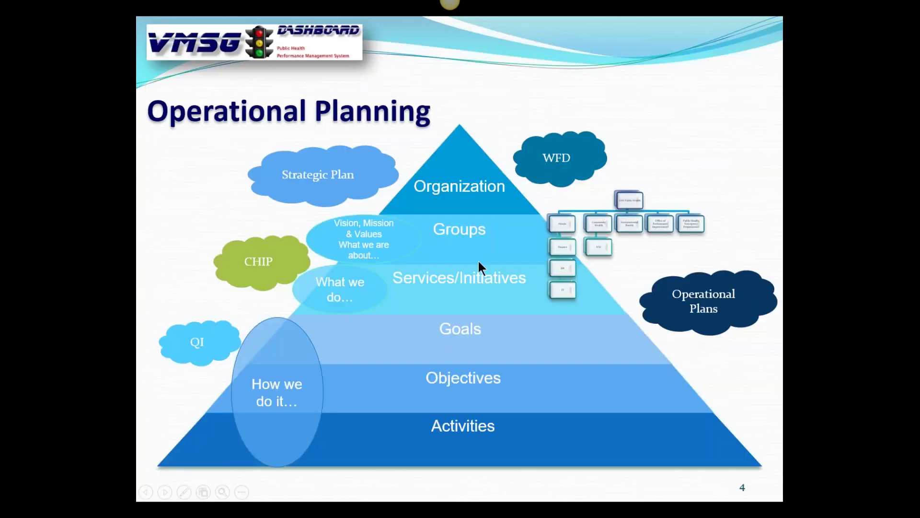
{"action": "left_click", "coordinate": [478, 261]}
{"action": "key", "text": "Right"}
{"action": "key", "text": "Right"}
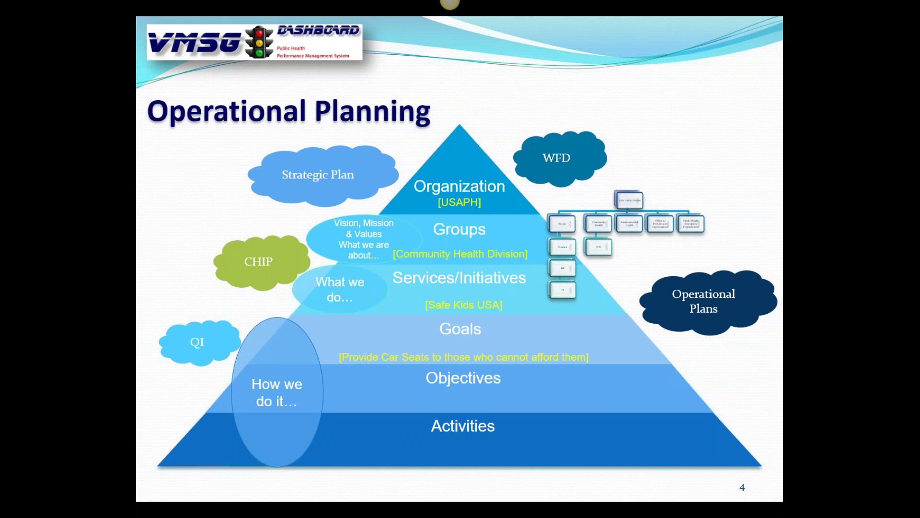
{"action": "key", "text": "Right"}
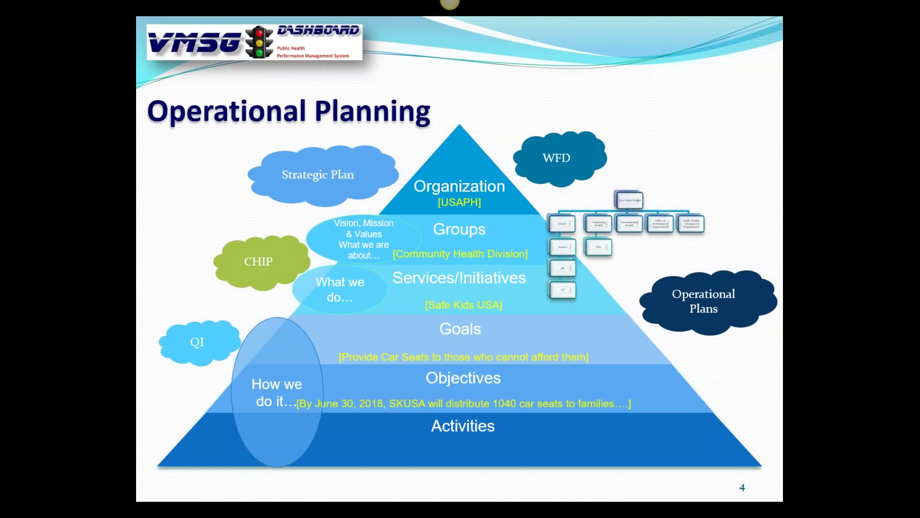
{"action": "key", "text": "Right"}
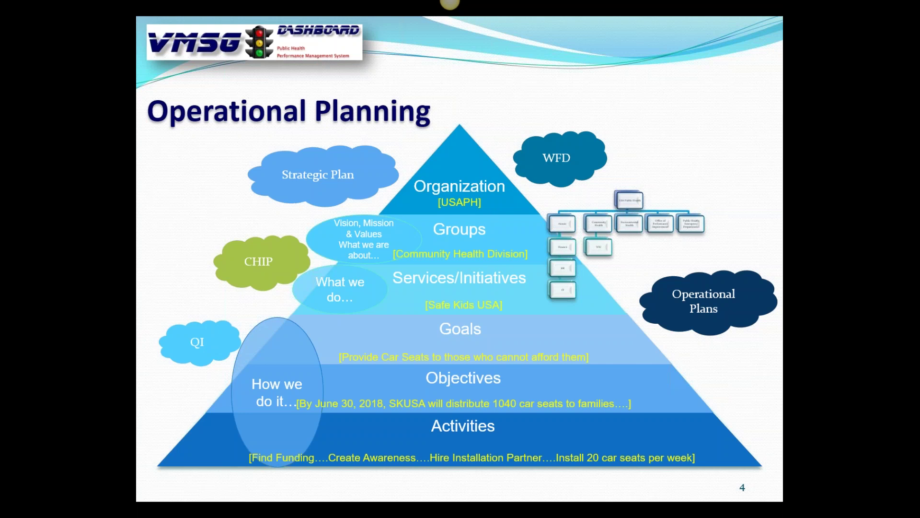
- Switch back to the VMSG Dashboard and review the details of activities 2, 3 and 4
{"action": "key", "text": "alt+Tab"}
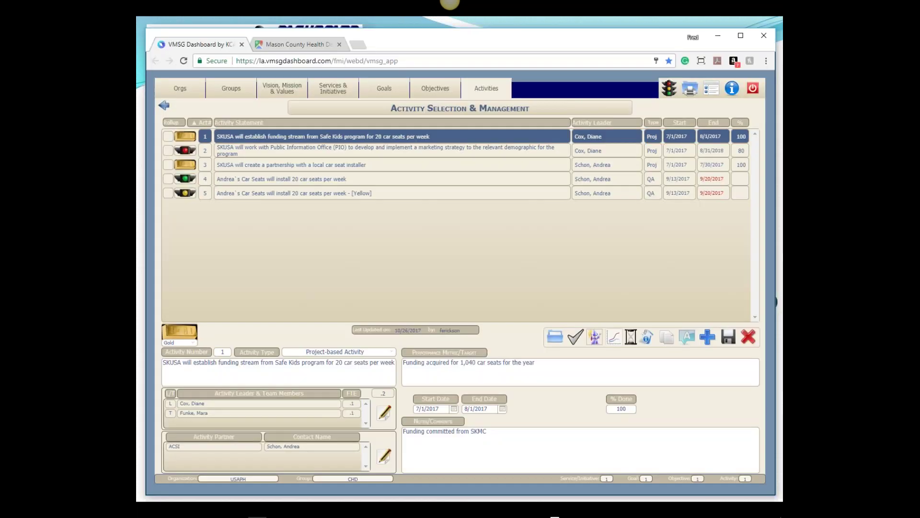
{"action": "left_click", "coordinate": [314, 152]}
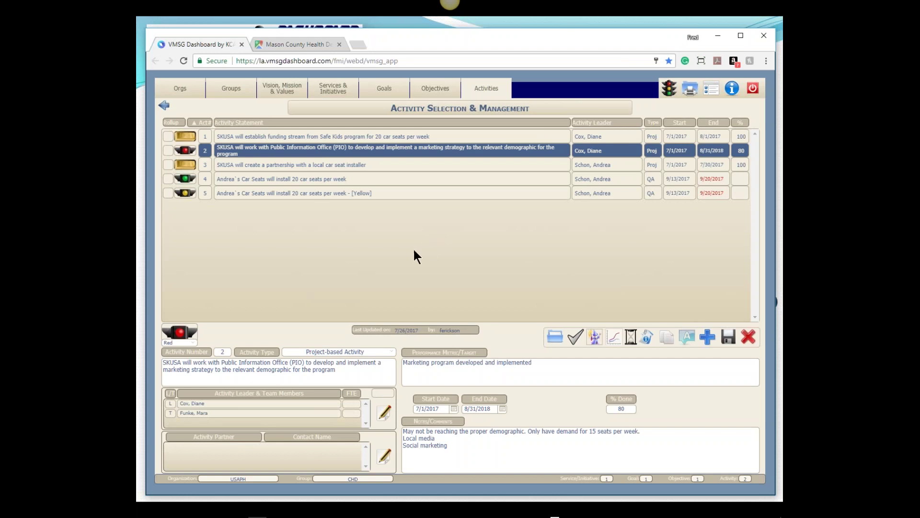
{"action": "left_click", "coordinate": [349, 168]}
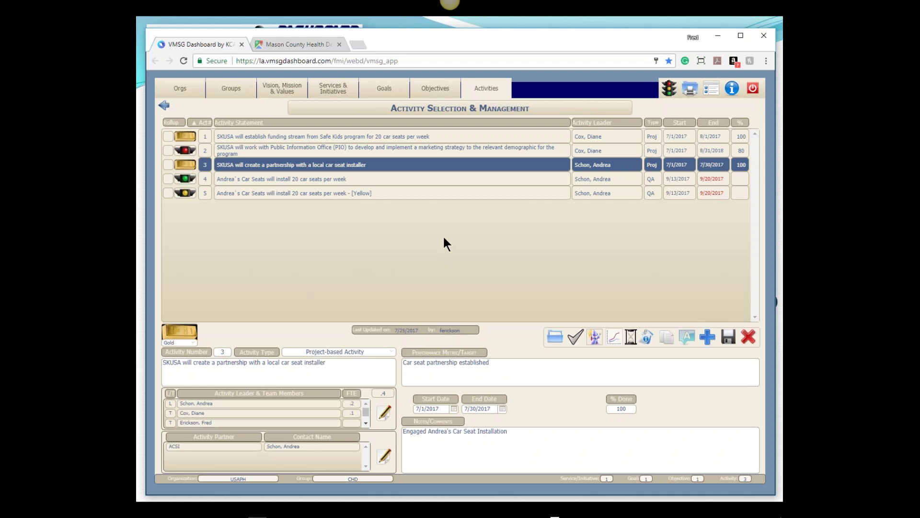
{"action": "left_click", "coordinate": [318, 180]}
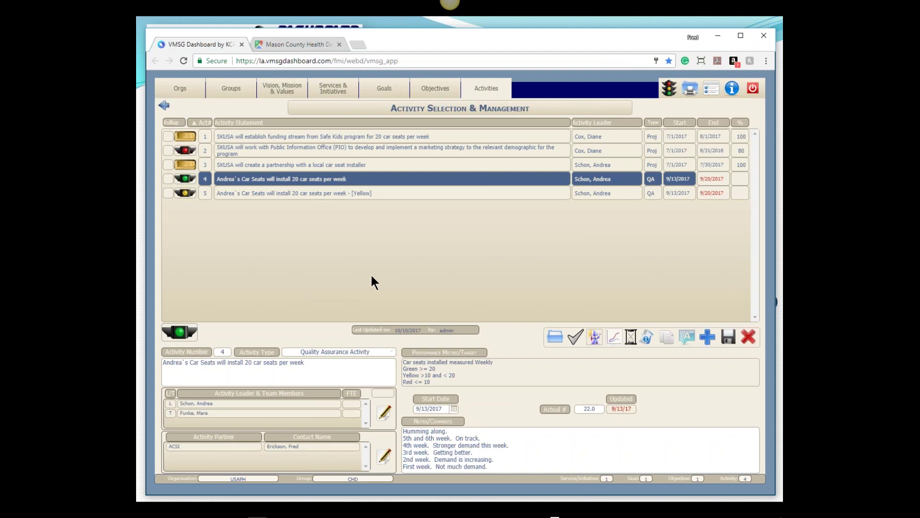
- Switch to the slide show and advance to the Performance Improvement (PDCA) slide
{"action": "key", "text": "alt+Tab"}
{"action": "key", "text": "Right"}
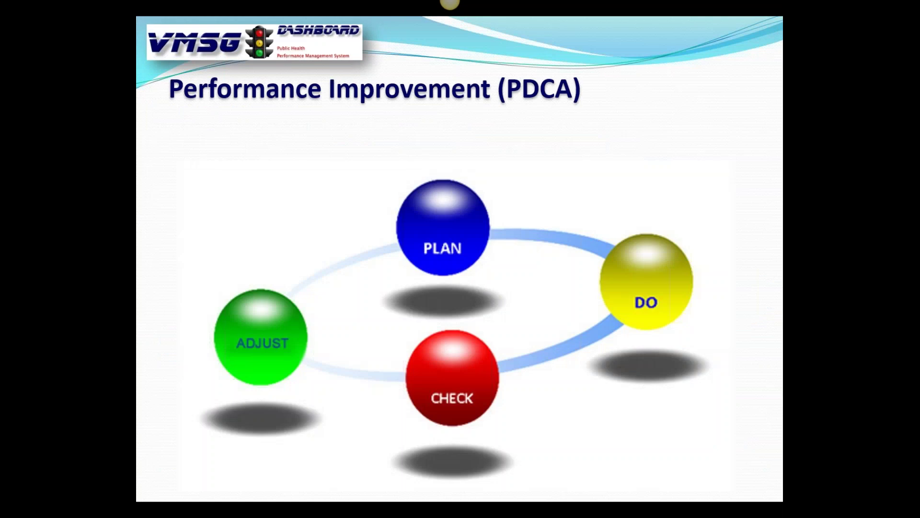
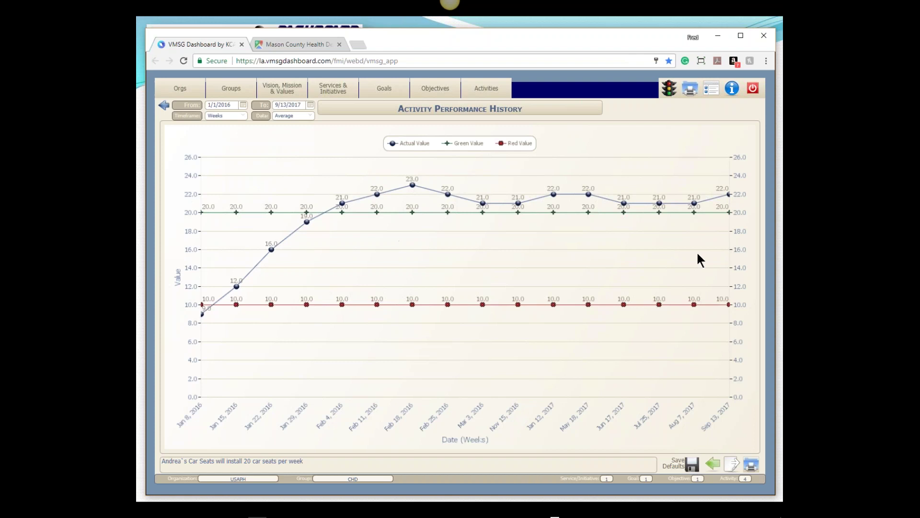
- Close the open performance chart, examine the performance history of activity 5 marked [Yellow], and return to the activity list
{"action": "left_click", "coordinate": [712, 465]}
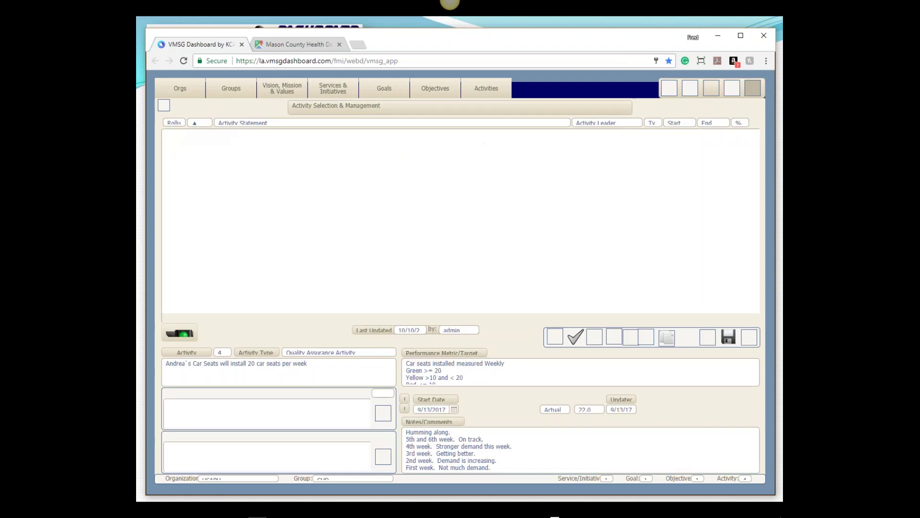
{"action": "left_click", "coordinate": [497, 195]}
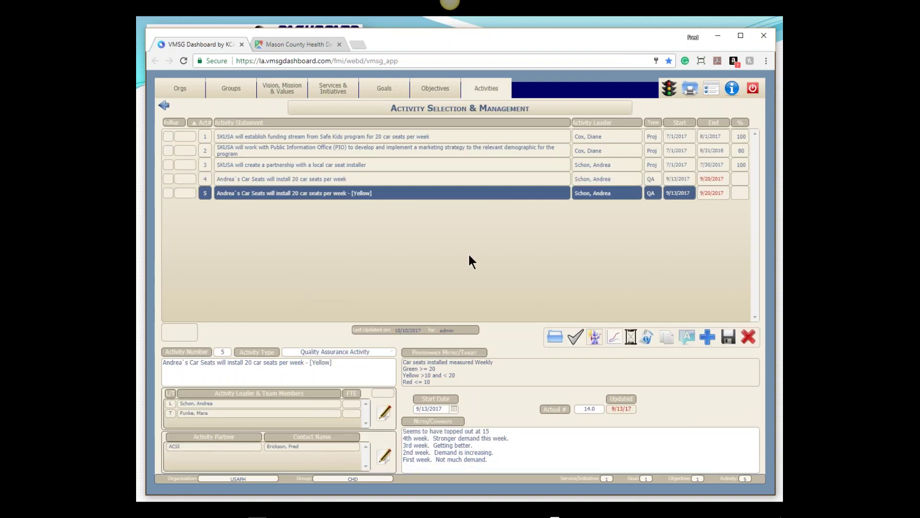
{"action": "left_click", "coordinate": [614, 337]}
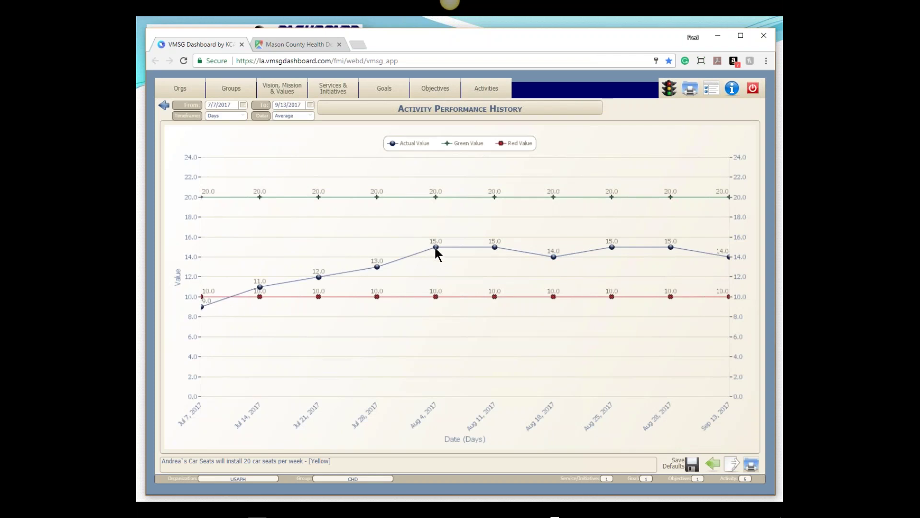
{"action": "left_click", "coordinate": [742, 234]}
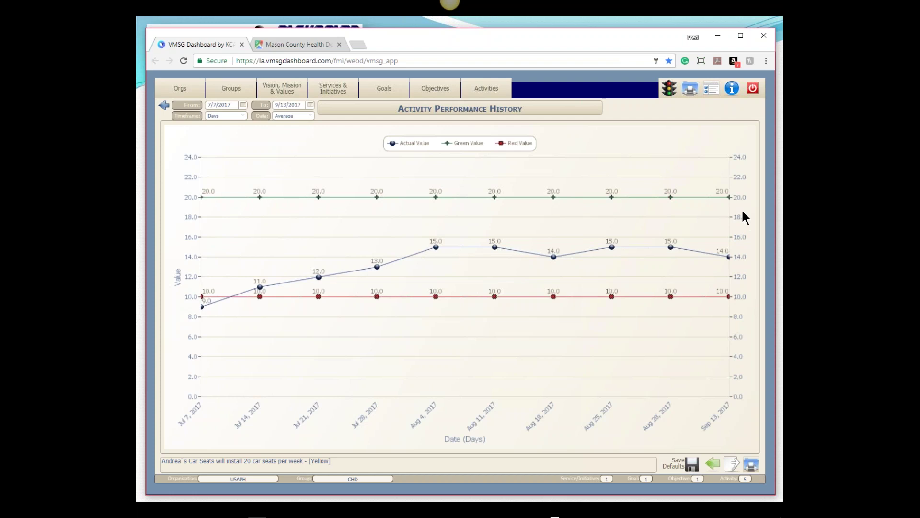
{"action": "left_click", "coordinate": [713, 463]}
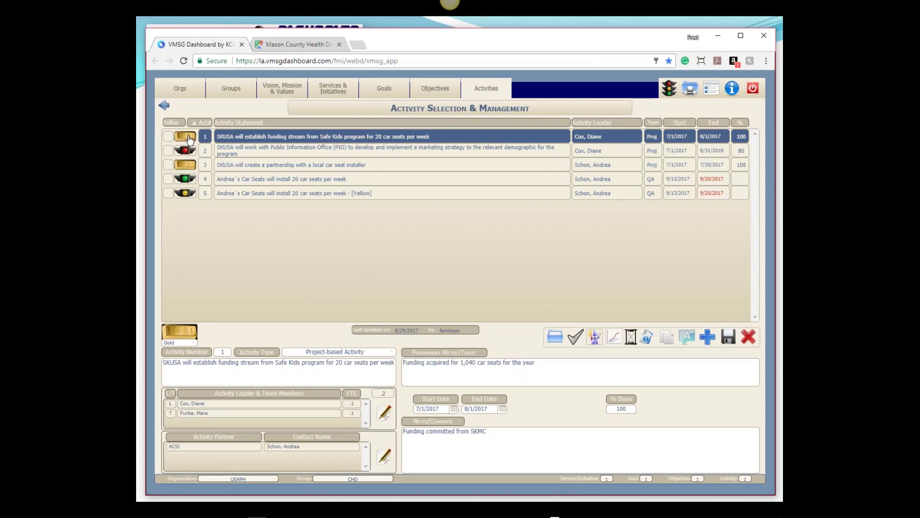
- Review the car seat installer partnership and marketing strategy activities, and open the marketing activity's notes for editing
{"action": "left_click", "coordinate": [229, 164]}
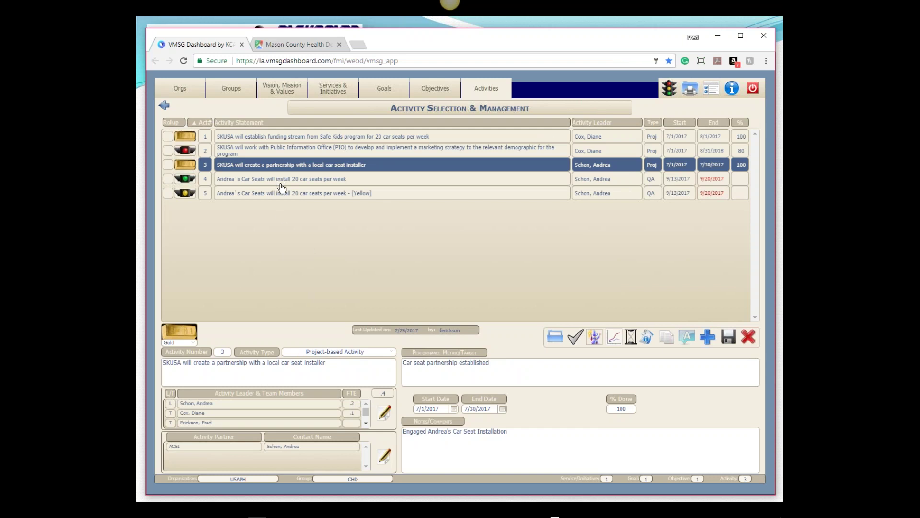
{"action": "left_click", "coordinate": [266, 150]}
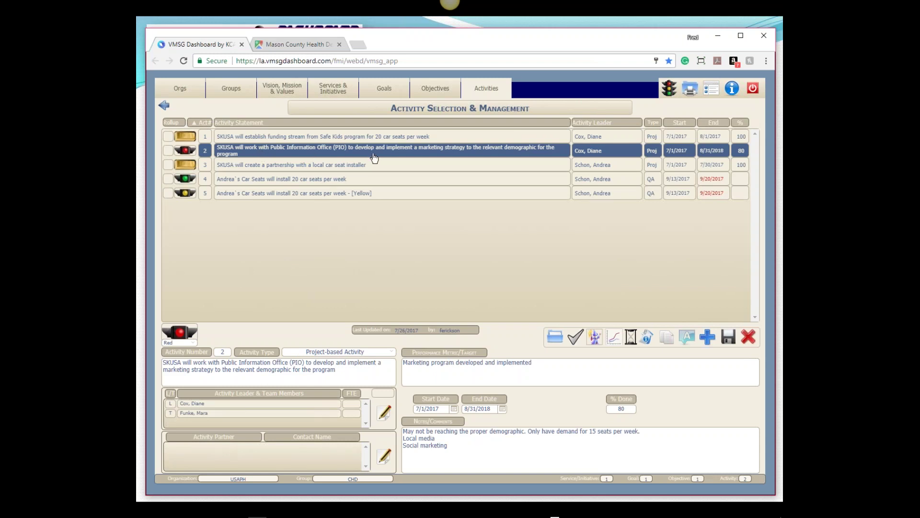
{"action": "left_click", "coordinate": [562, 456]}
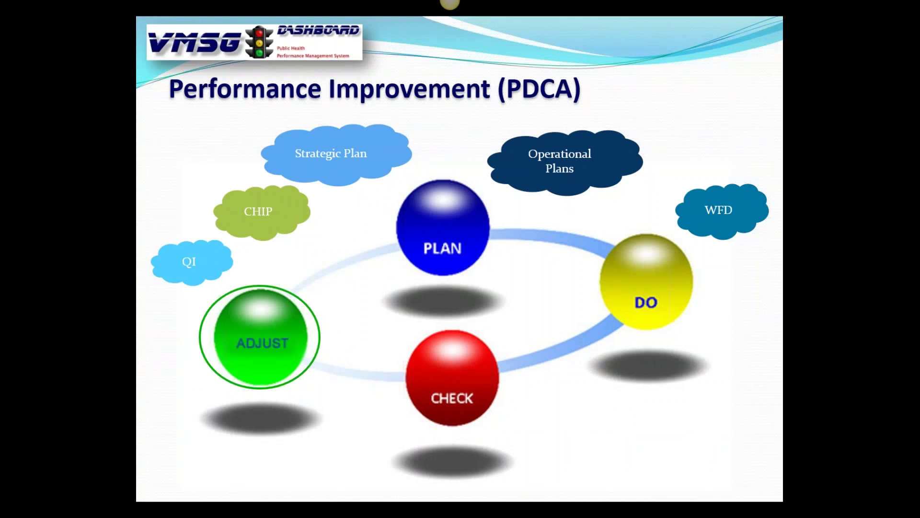
- Advance the slide show to the Performance Monitoring slide and switch back to the VMSG Dashboard
{"action": "key", "text": "Right"}
{"action": "key", "text": "Right"}
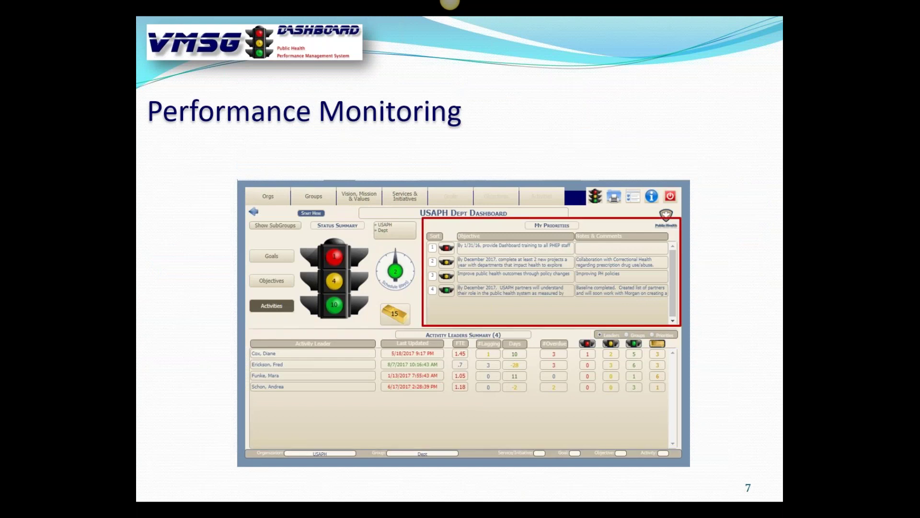
{"action": "key", "text": "alt+Tab"}
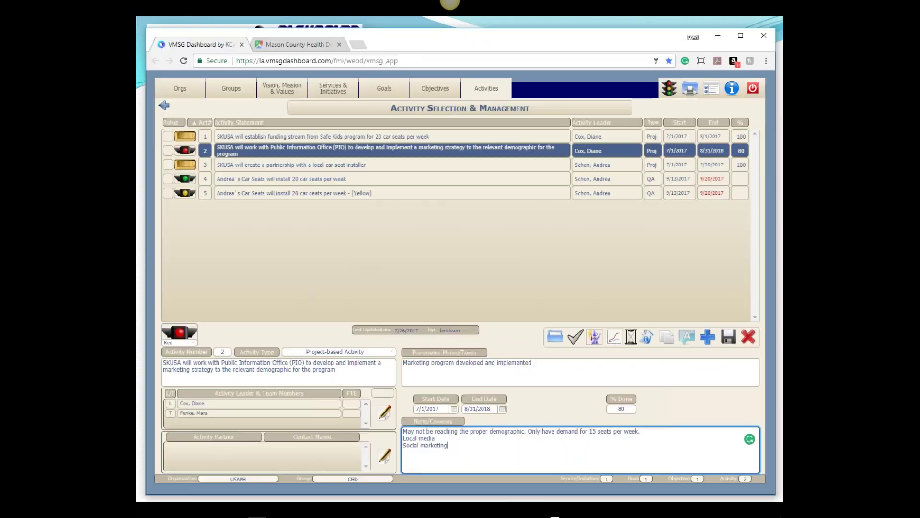
- Select the top-level USA Public Health Department group and open its performance dashboard
{"action": "left_click", "coordinate": [234, 90]}
{"action": "left_click", "coordinate": [213, 138]}
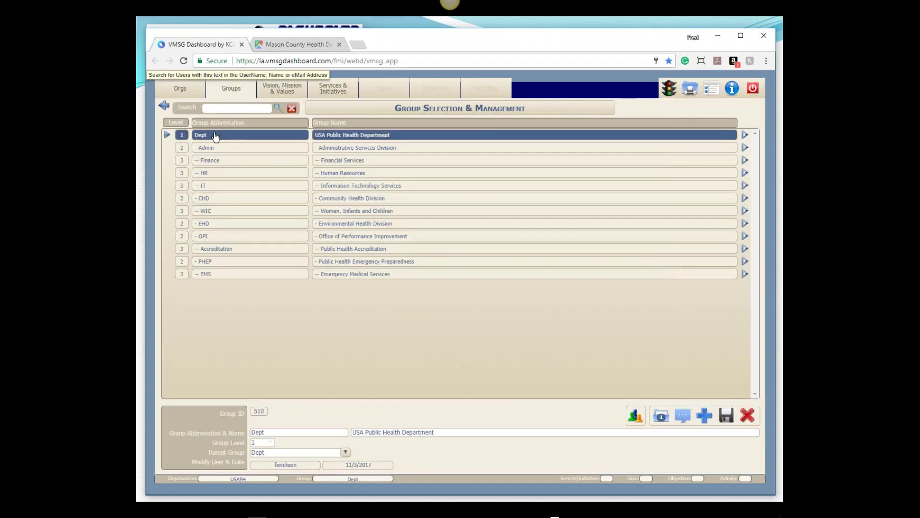
{"action": "left_click", "coordinate": [671, 99]}
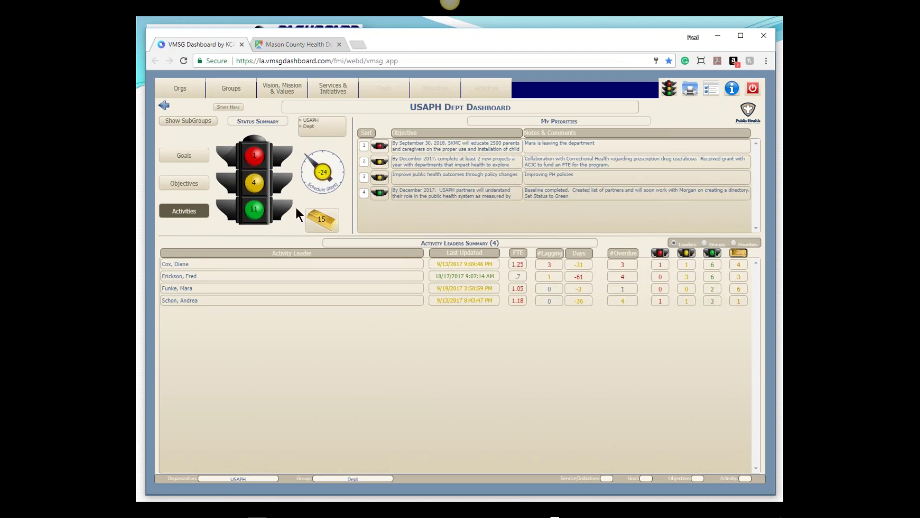
- Review the department's red-status activity and its notes, and summarize the dashboard's activities by strategic priority
{"action": "left_click", "coordinate": [255, 157]}
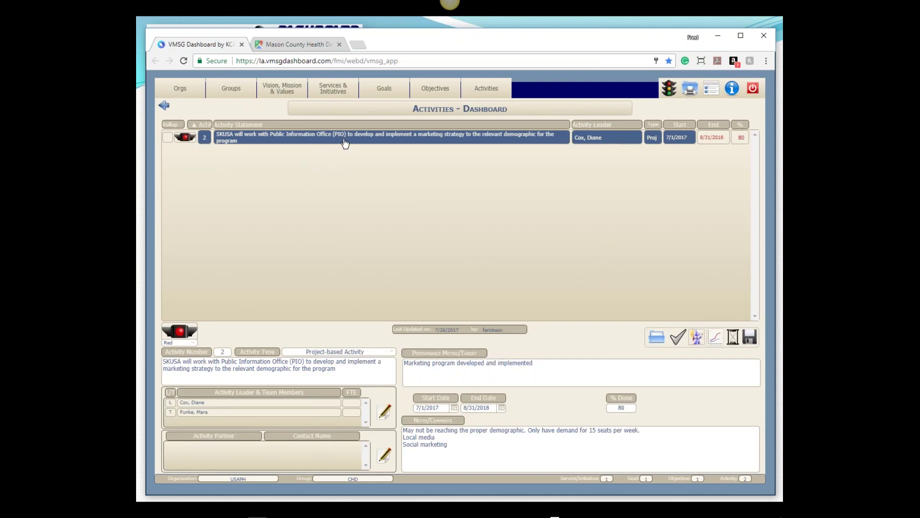
{"action": "left_click", "coordinate": [536, 436]}
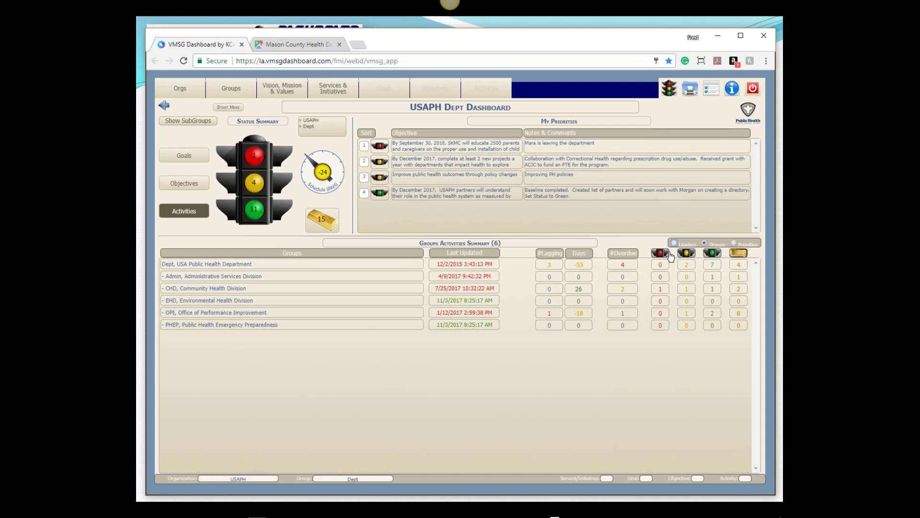
{"action": "left_click", "coordinate": [733, 243]}
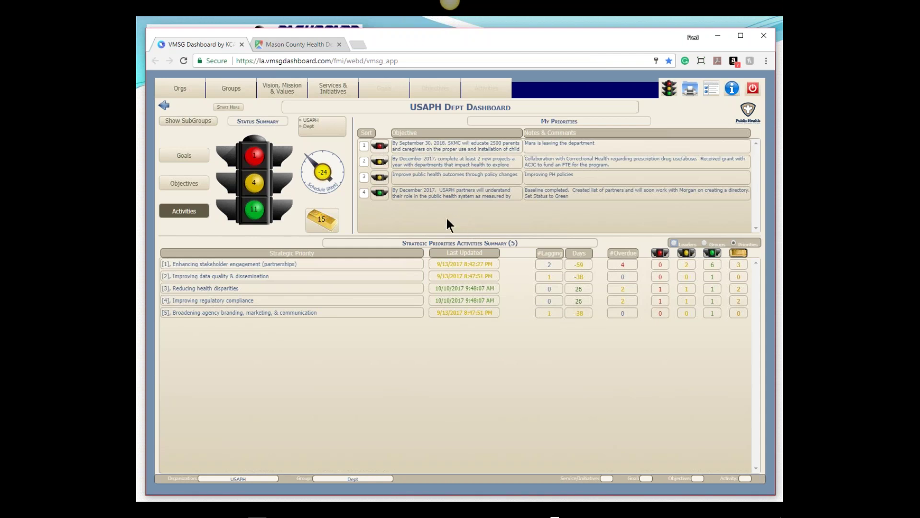
- Open the prioritized objective about USAPH partners understanding their public health system role and remove its My Priorities flag
{"action": "left_click", "coordinate": [428, 196]}
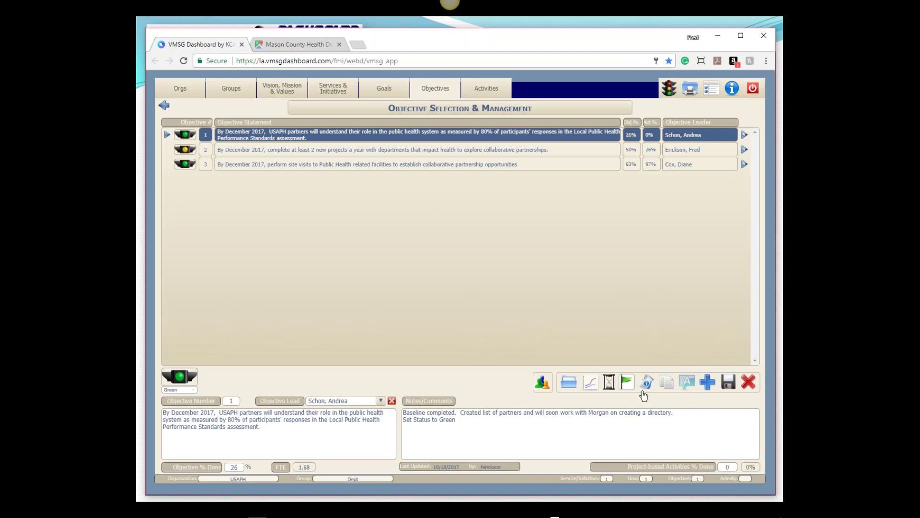
{"action": "left_click", "coordinate": [626, 383]}
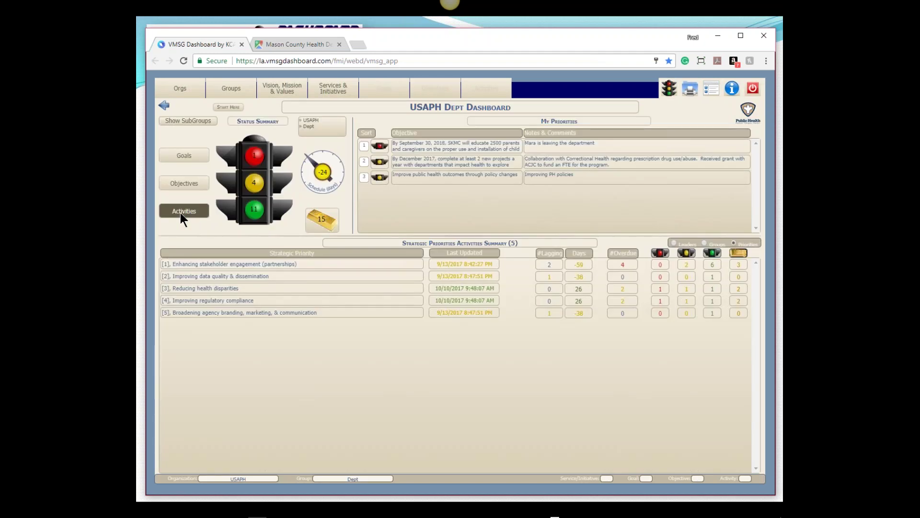
- Switch to the PowerPoint slide show and advance to the Types of Activities slide
{"action": "key", "text": "alt+Tab"}
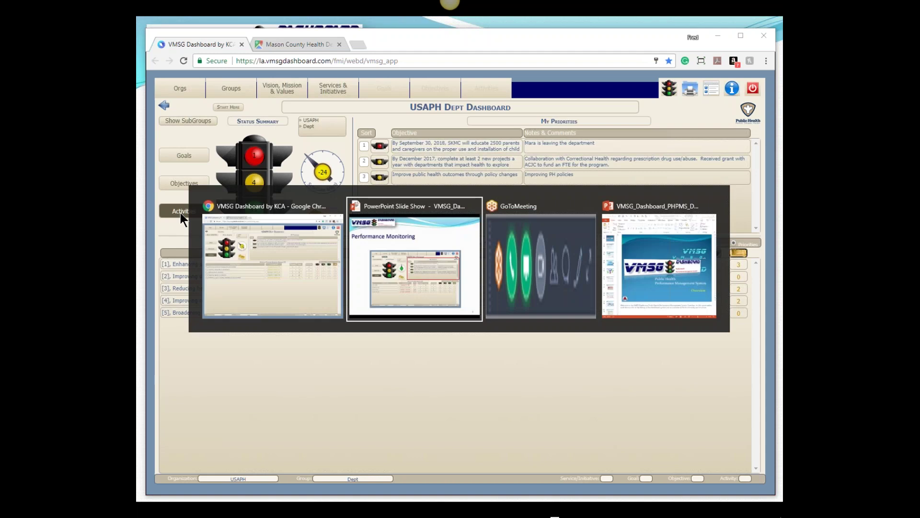
{"action": "key", "text": "Right"}
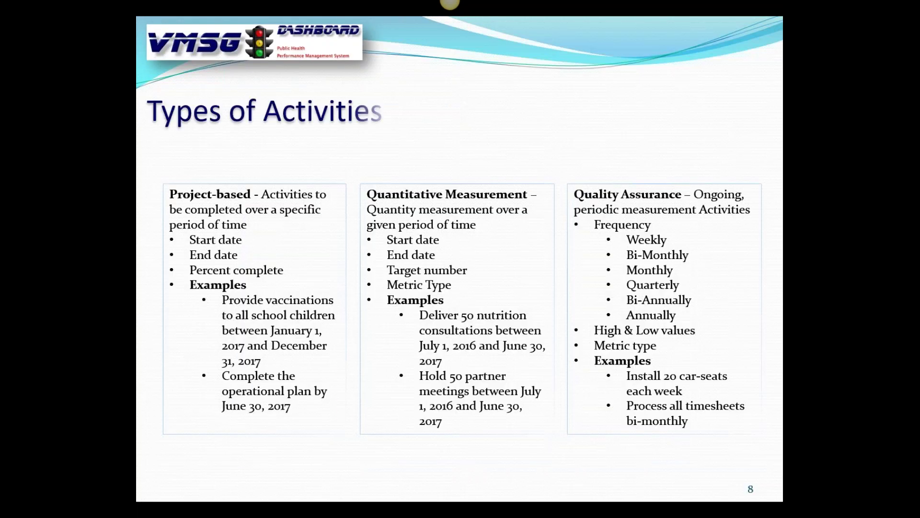